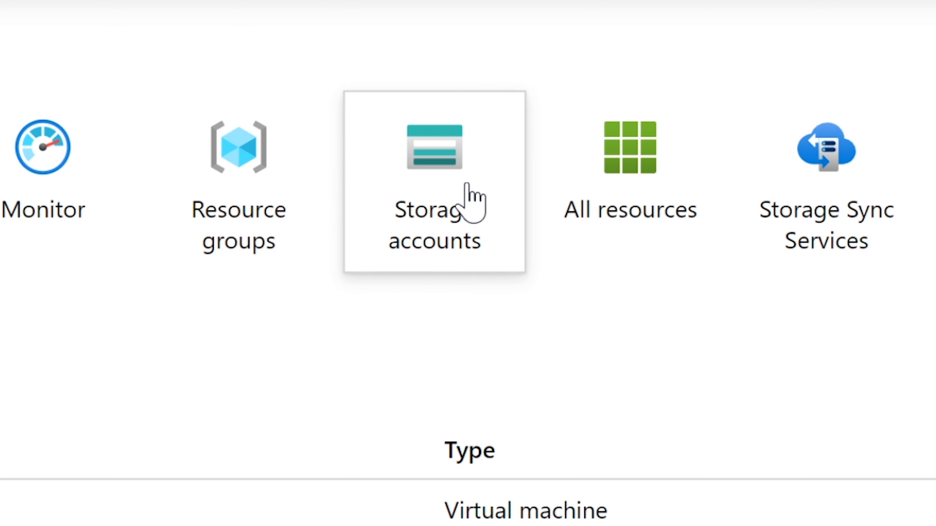
# - Open the Storage accounts service from the Azure home page
pyautogui.moveTo(475, 202)
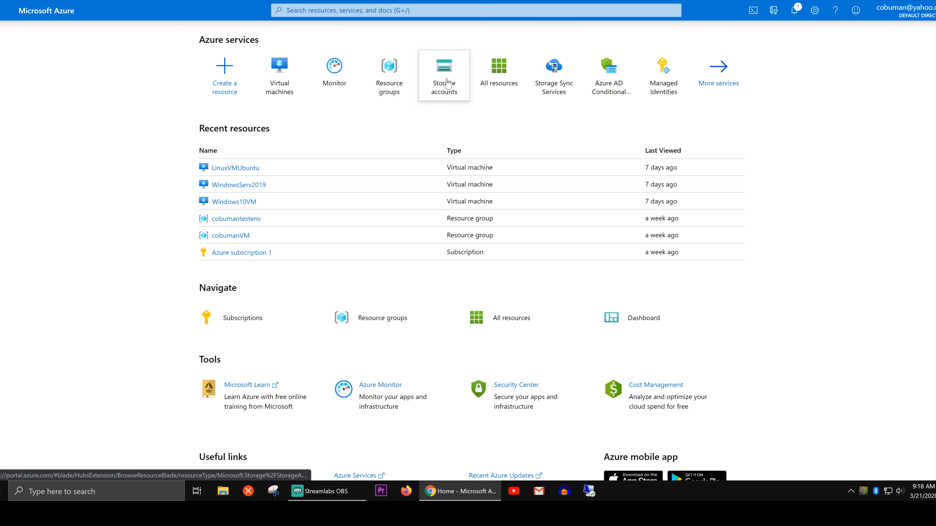
pyautogui.click(5, 11)
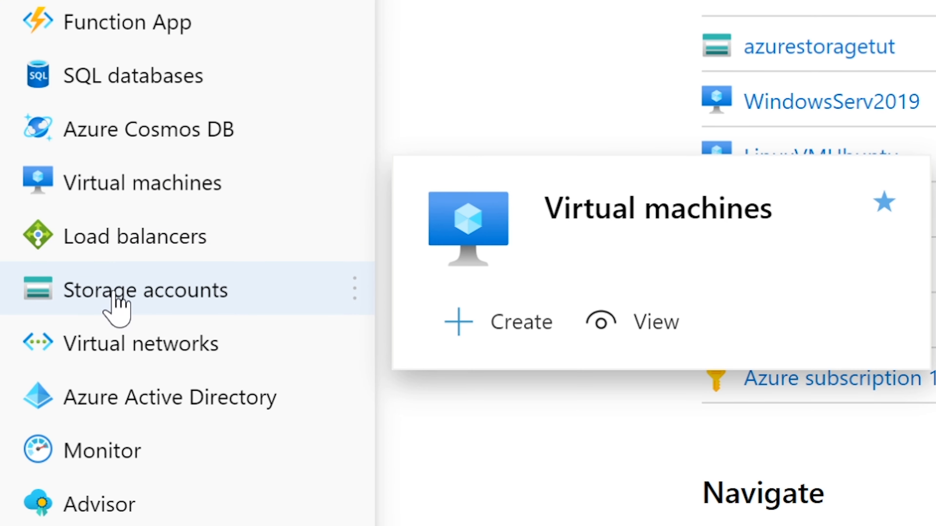
pyautogui.click(98, 288)
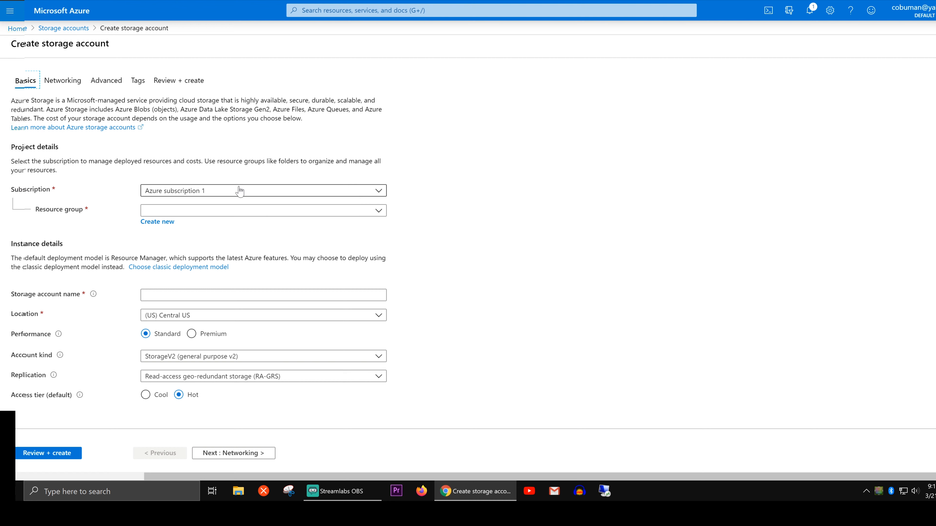
# - Assign the new storage account to the subscription Azure subscription 1 and the resource group Azuretutorial
pyautogui.click(226, 195)
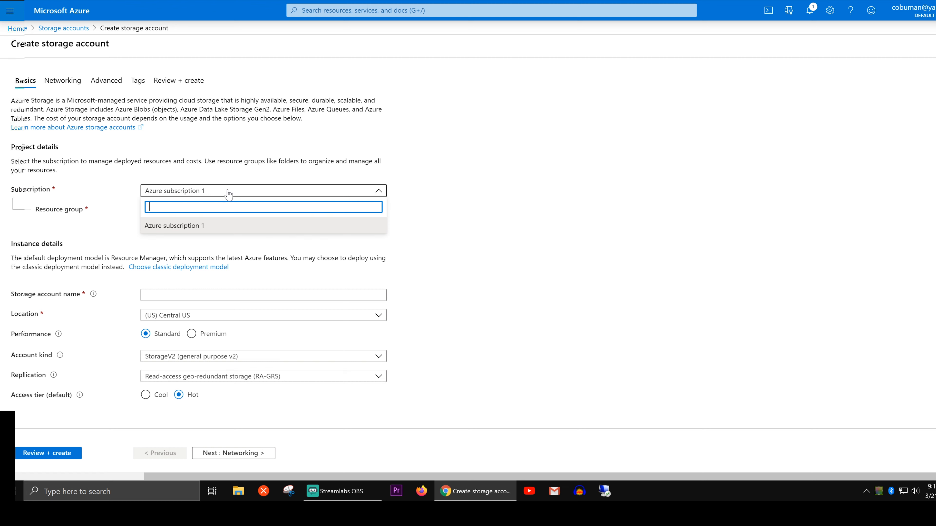
pyautogui.click(191, 225)
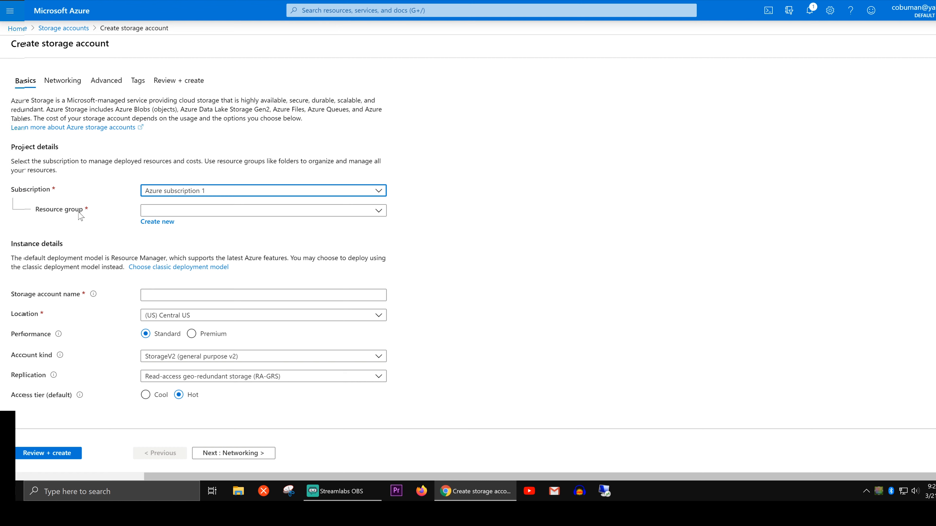
pyautogui.click(379, 212)
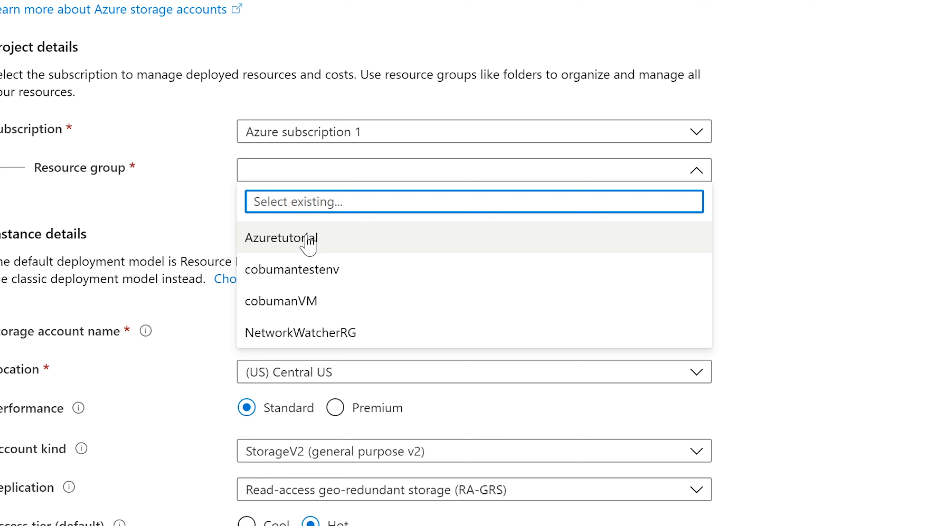
pyautogui.click(293, 239)
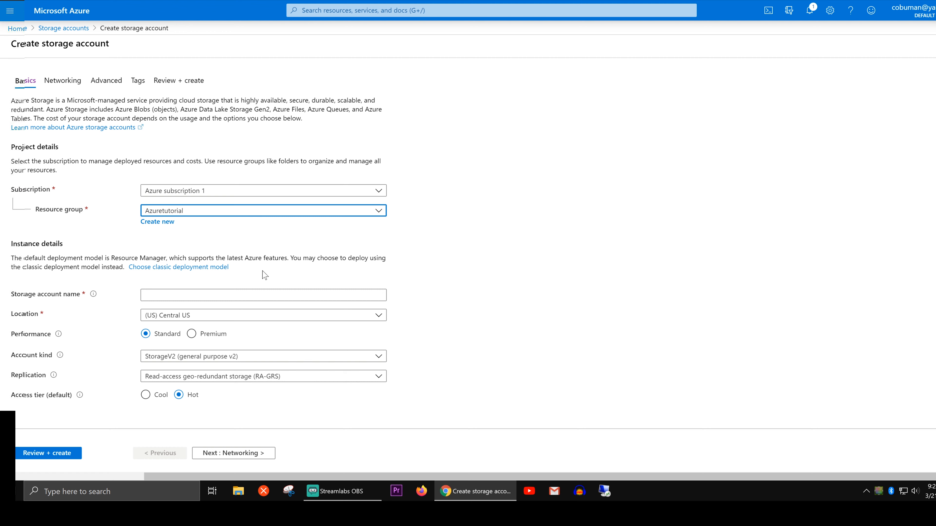
# - Try NewStorage as the storage account name and clear the entry
pyautogui.click(205, 295)
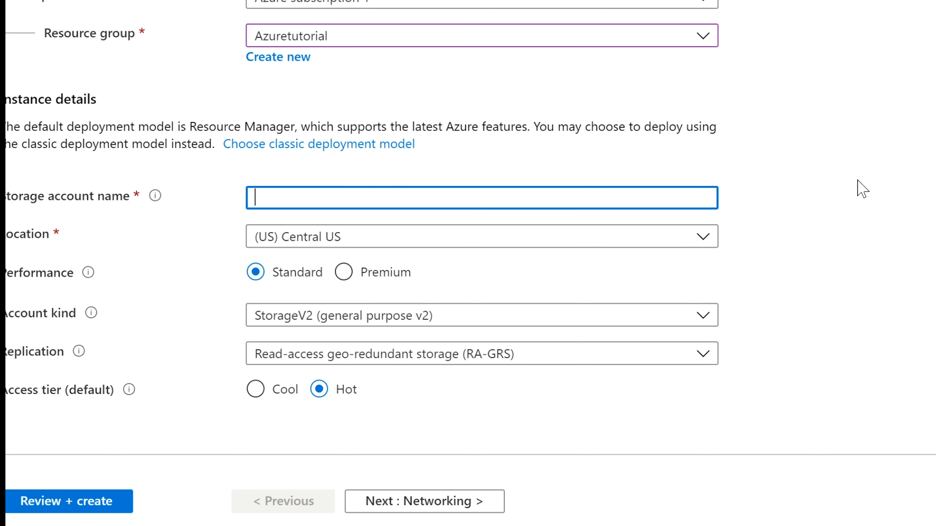
pyautogui.write('NewStorage')
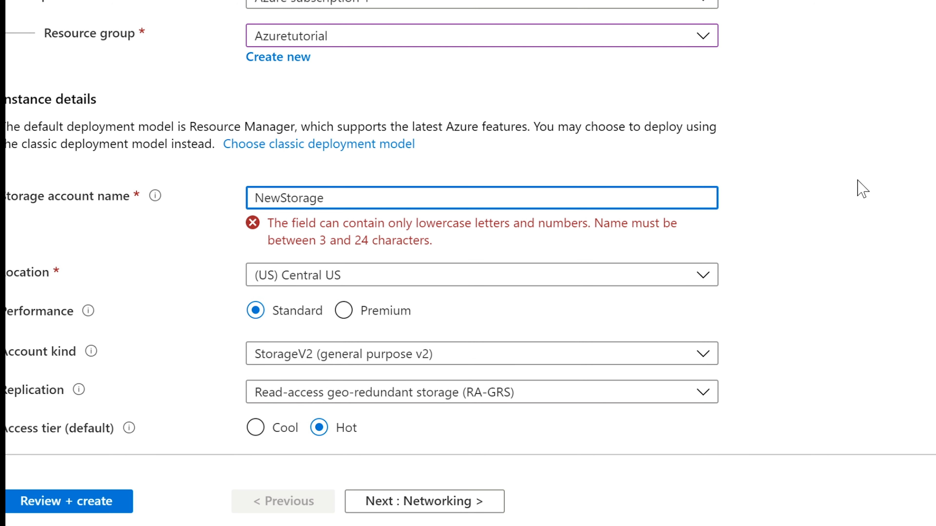
pyautogui.press('BackSpace')
pyautogui.press('BackSpace')
pyautogui.press('BackSpace')
pyautogui.press('BackSpace')
pyautogui.press('BackSpace')
pyautogui.press('BackSpace')
pyautogui.press('BackSpace')
pyautogui.press('BackSpace')
pyautogui.press('BackSpace')
pyautogui.press('BackSpace')
# - Try the lowercase storage account names newstorage and newstorage1, and clear the entry
pyautogui.write('new')
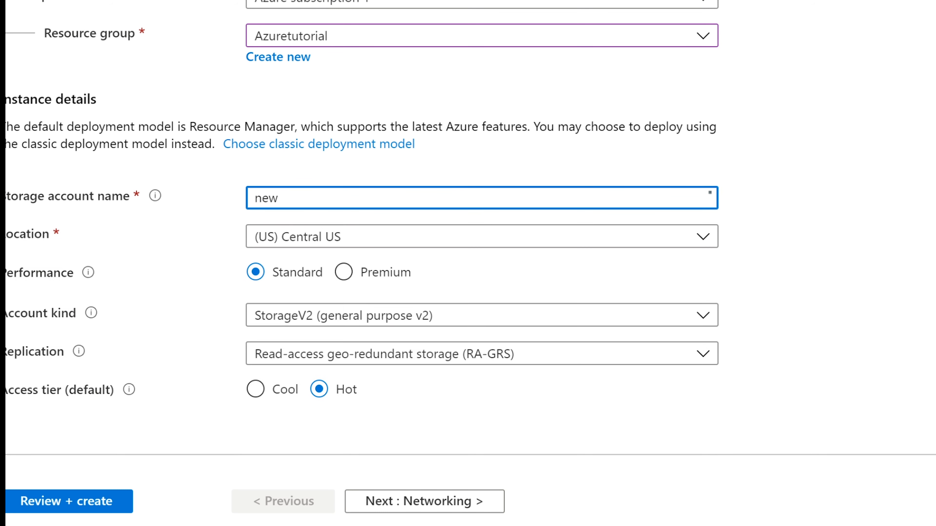
pyautogui.write('storage')
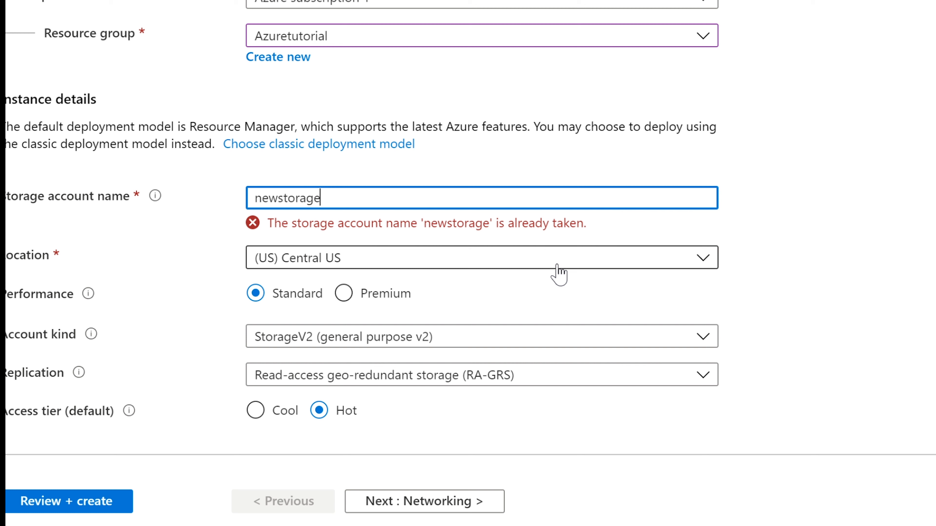
pyautogui.write('1')
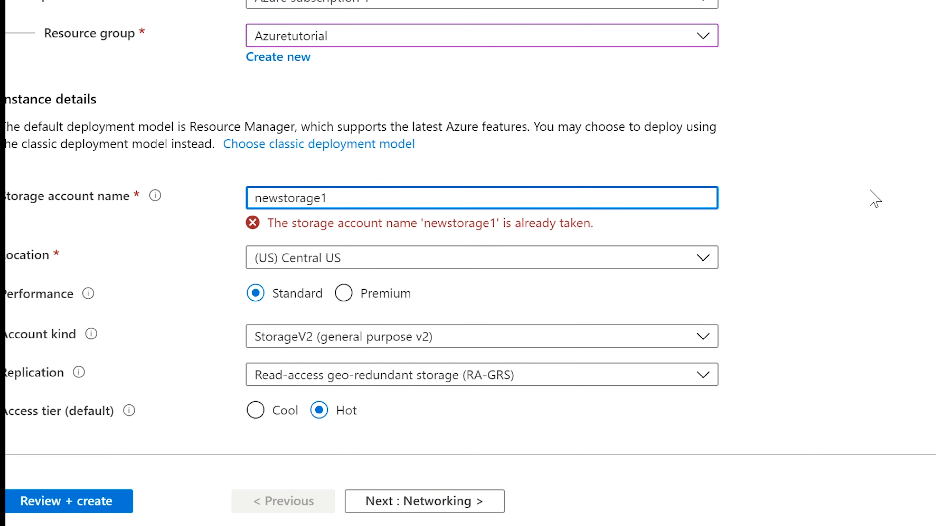
pyautogui.press('BackSpace')
pyautogui.press('BackSpace')
pyautogui.press('BackSpace')
pyautogui.press('BackSpace')
pyautogui.press('BackSpace')
pyautogui.press('BackSpace')
pyautogui.press('BackSpace')
pyautogui.press('BackSpace')
pyautogui.press('BackSpace')
pyautogui.press('BackSpace')
pyautogui.press('BackSpace')
# - Name the storage account azurestoragetut
pyautogui.write('az')
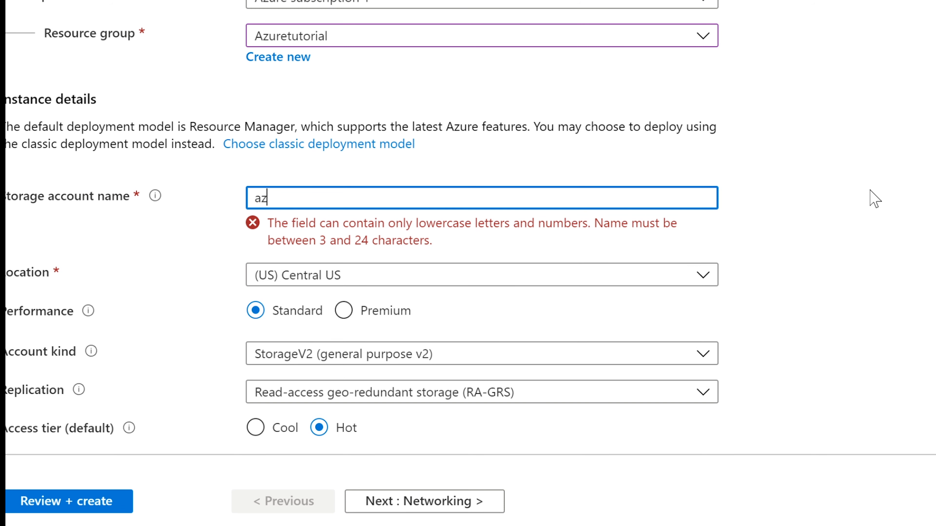
pyautogui.write('ures')
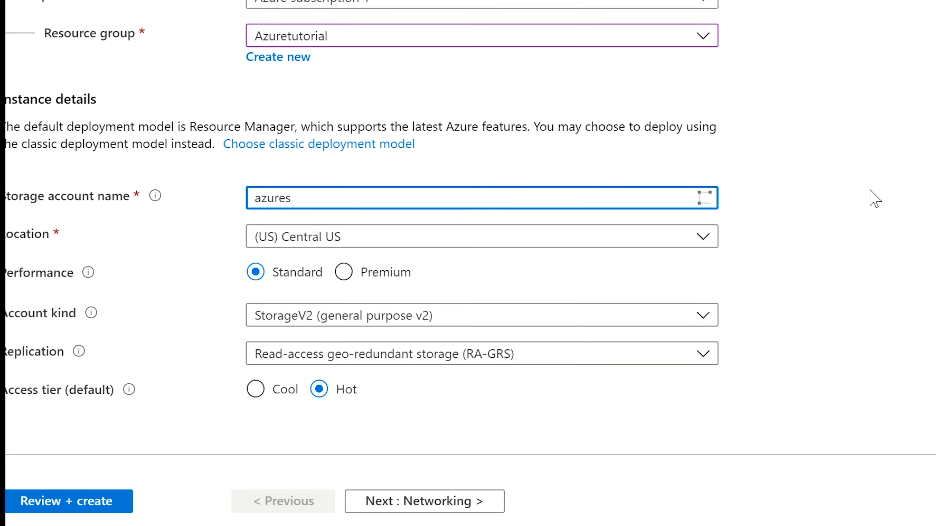
pyautogui.write('torage')
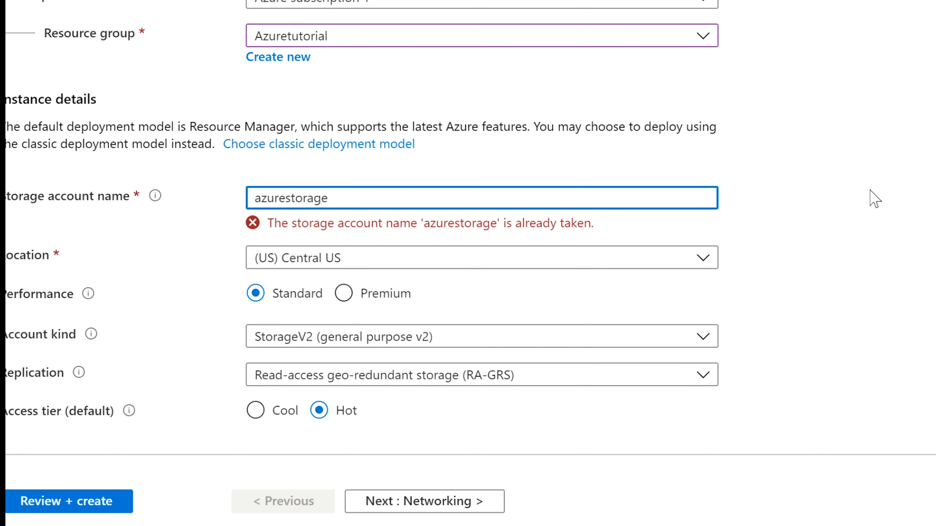
pyautogui.write('tutori')
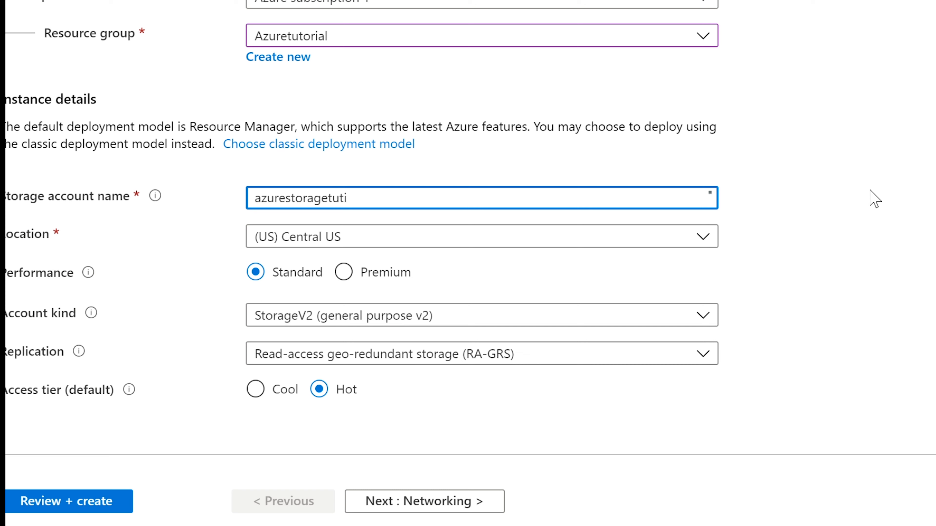
pyautogui.write('al')
pyautogui.press('BackSpace')
pyautogui.press('BackSpace')
pyautogui.press('BackSpace')
pyautogui.press('BackSpace')
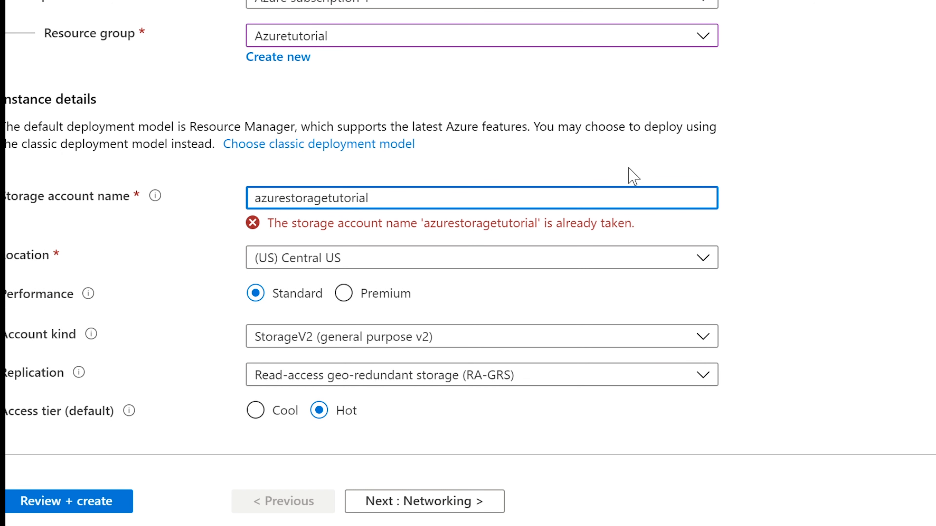
pyautogui.press('BackSpace')
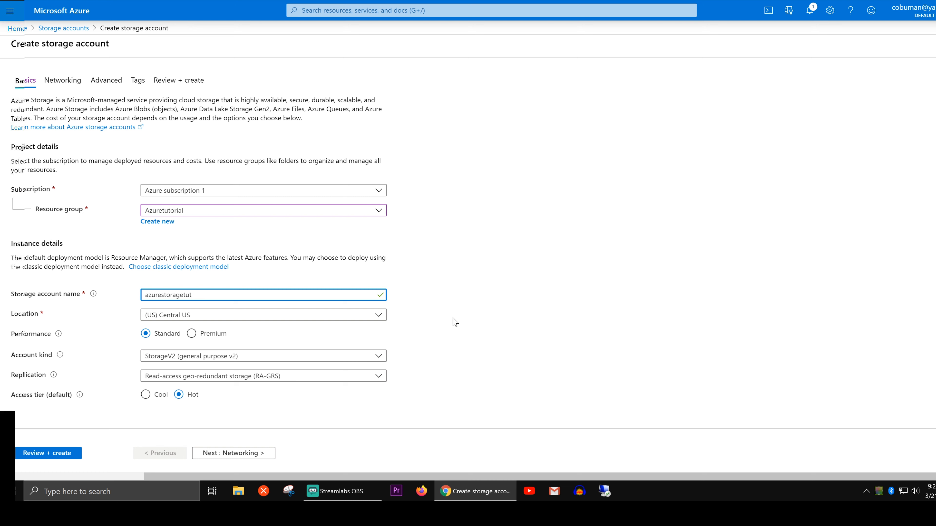
# - Set the storage account's replication to Locally-redundant storage (LRS) and its performance to Standard
pyautogui.click(465, 333)
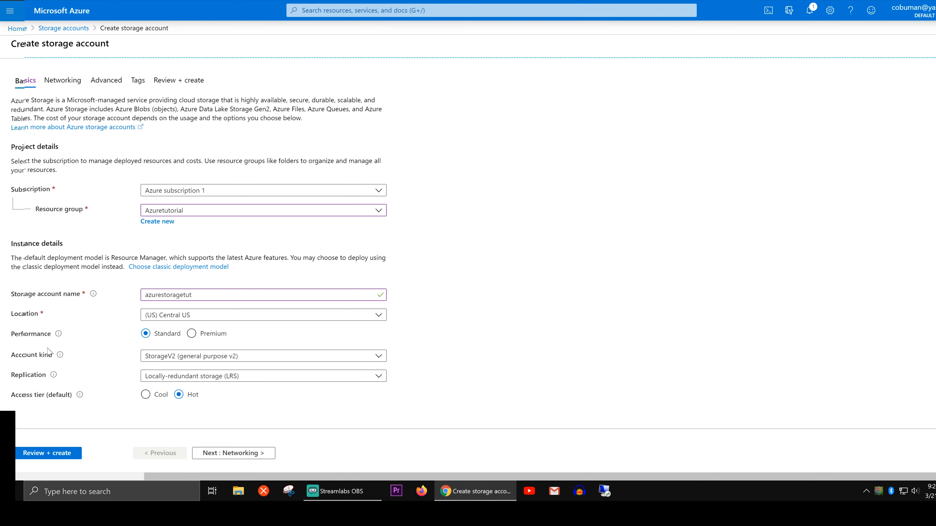
pyautogui.moveTo(60, 335)
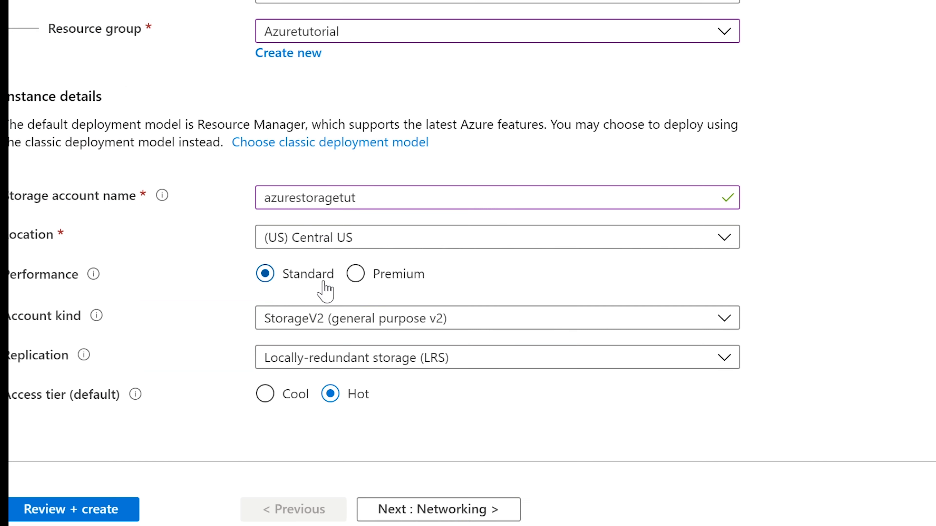
pyautogui.click(355, 275)
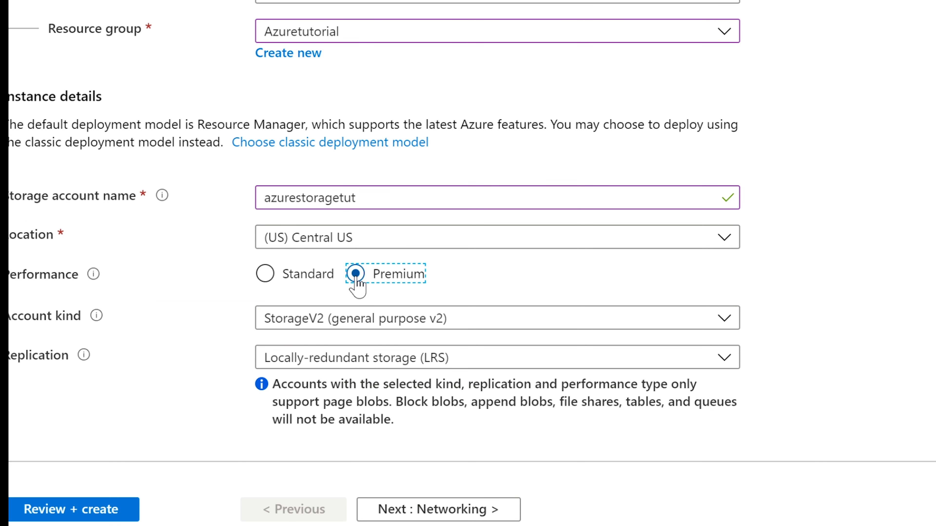
pyautogui.click(265, 275)
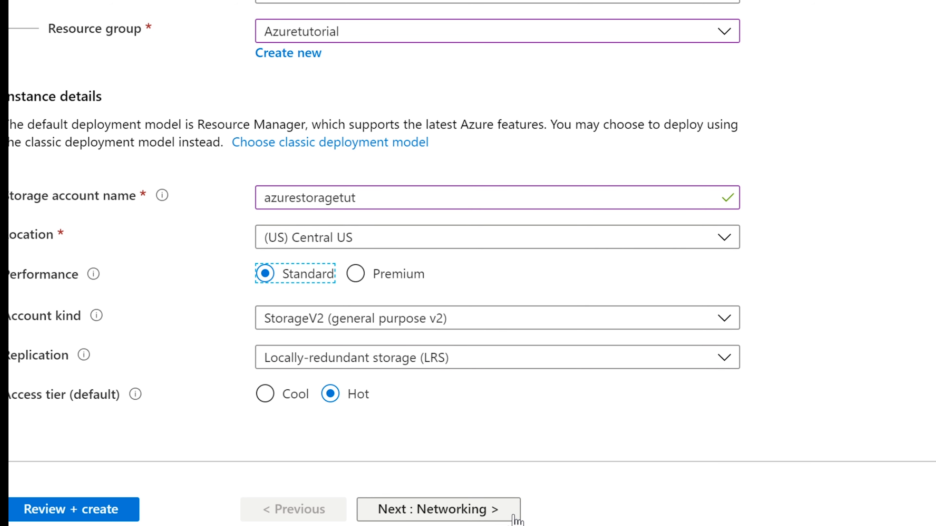
# - Keep the default networking and advanced settings, and submit the storage account for review and creation
pyautogui.click(430, 511)
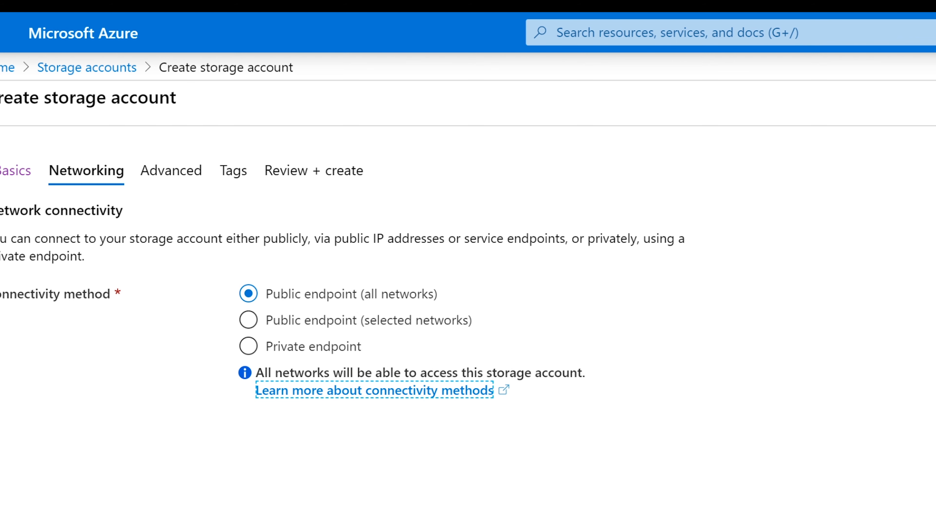
pyautogui.click(172, 170)
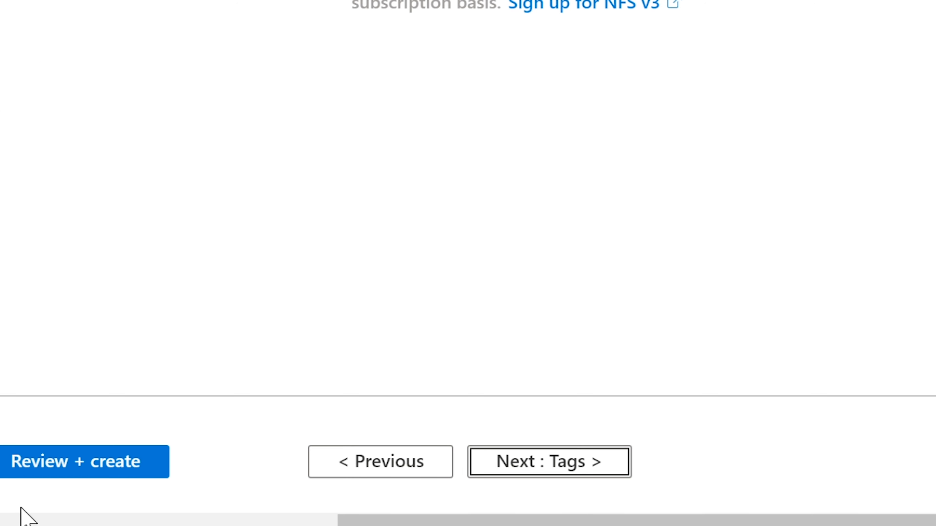
pyautogui.click(60, 471)
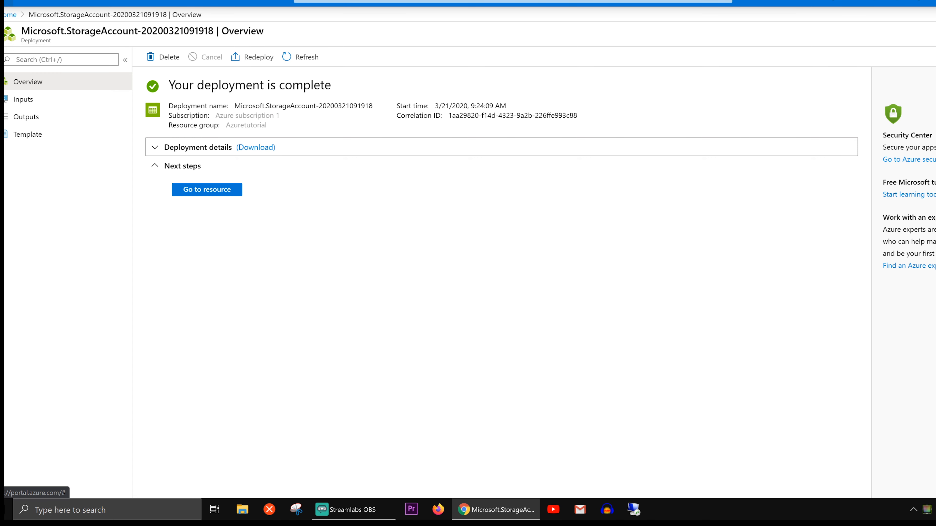
# - Open the list of virtual machines and check their status and resource groups
pyautogui.click(9, 3)
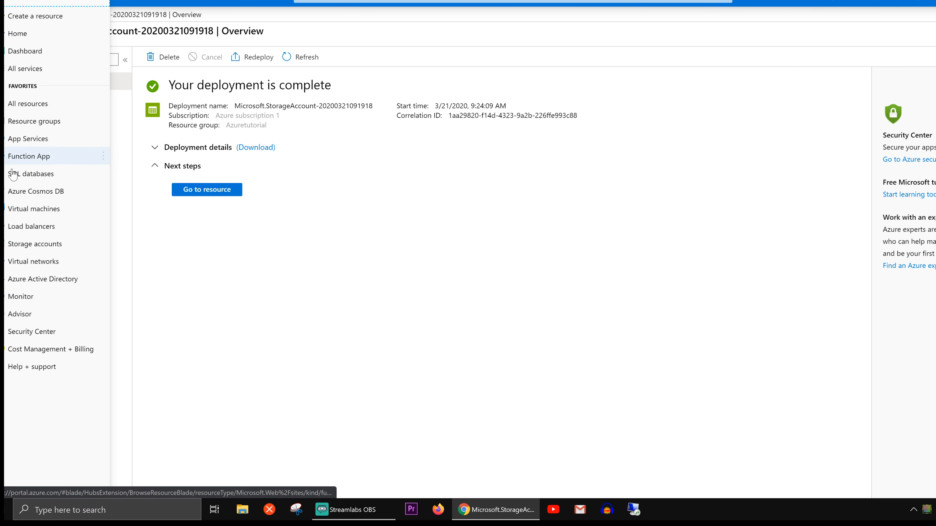
pyautogui.click(39, 210)
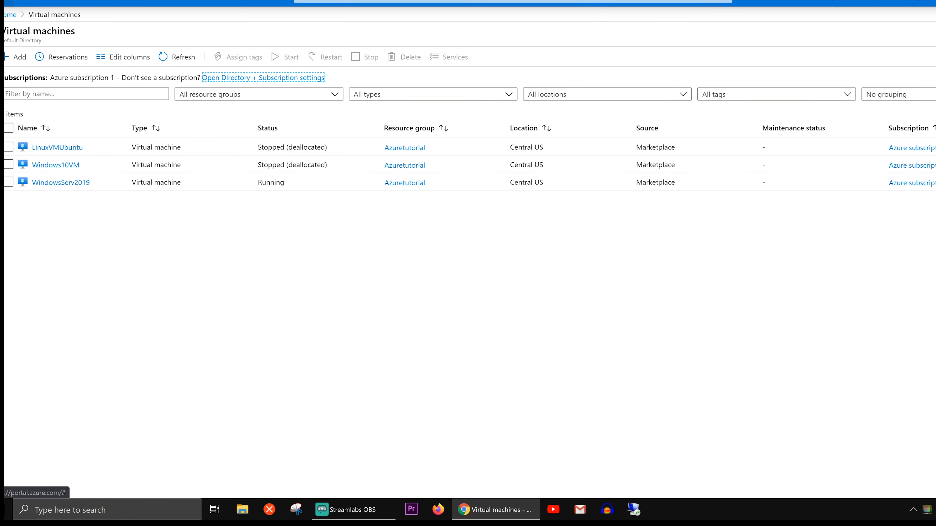
# - Return to the home page and open the file shares of the azurestoragetut storage account
pyautogui.click(6, 23)
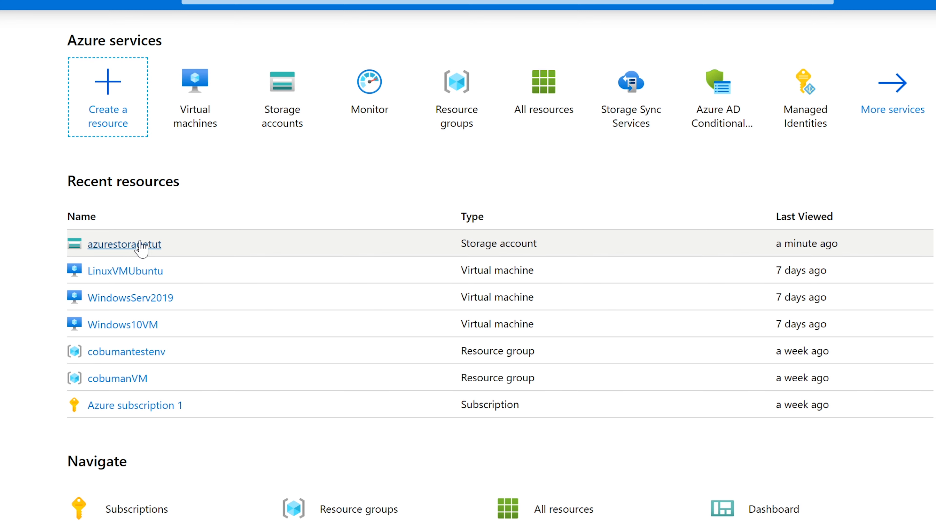
pyautogui.click(127, 248)
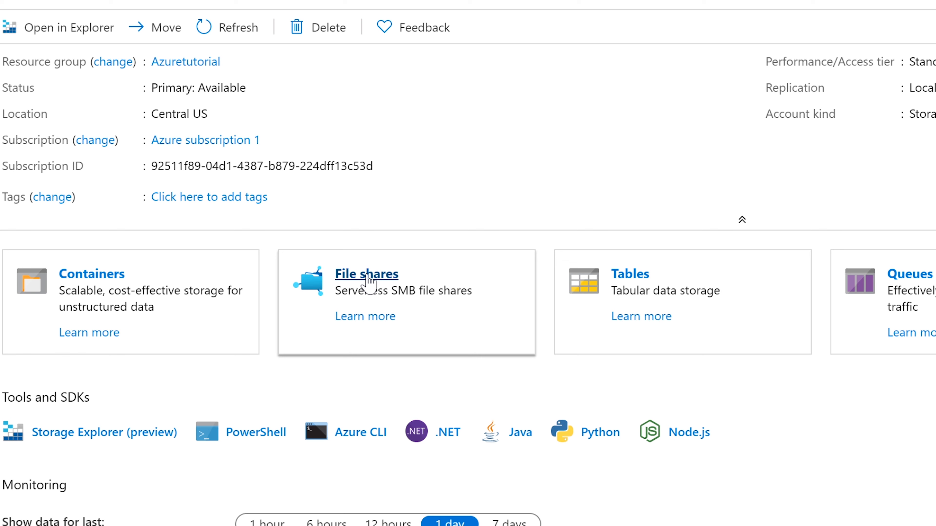
pyautogui.click(369, 282)
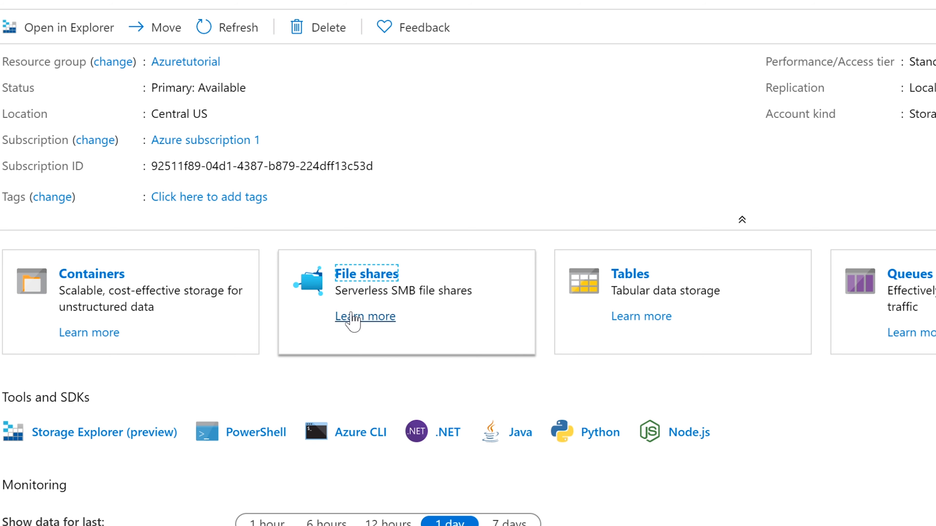
pyautogui.click(378, 272)
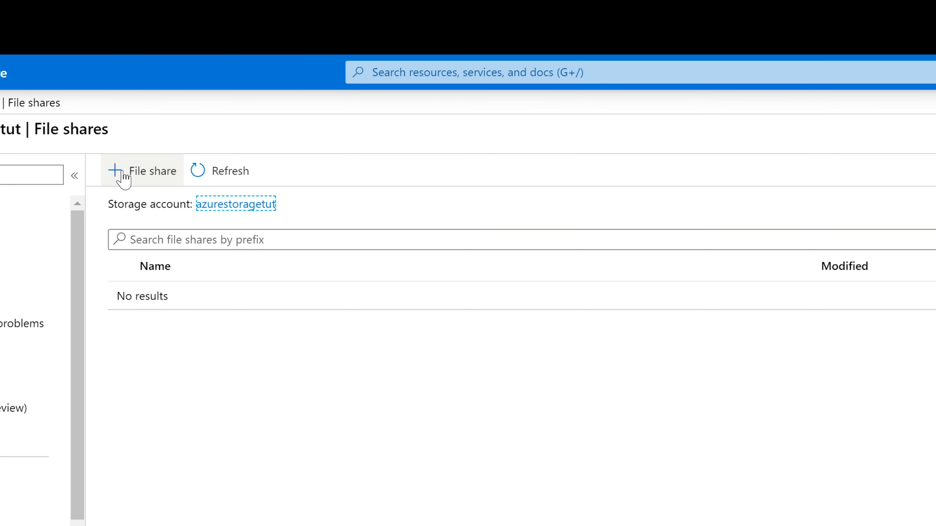
# - Create a new file share named filesharedrive with a quota of 10 GiB in the azurestoragetut storage account
pyautogui.click(123, 179)
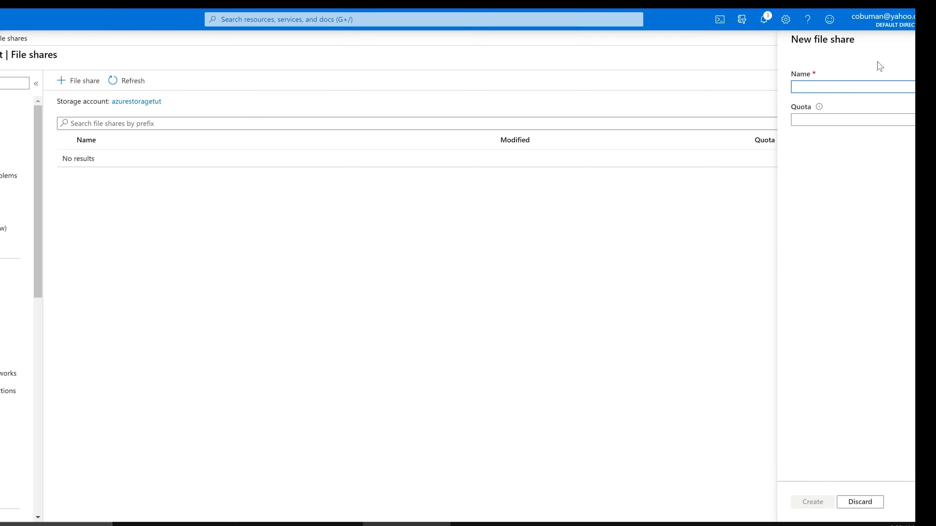
pyautogui.write('fi')
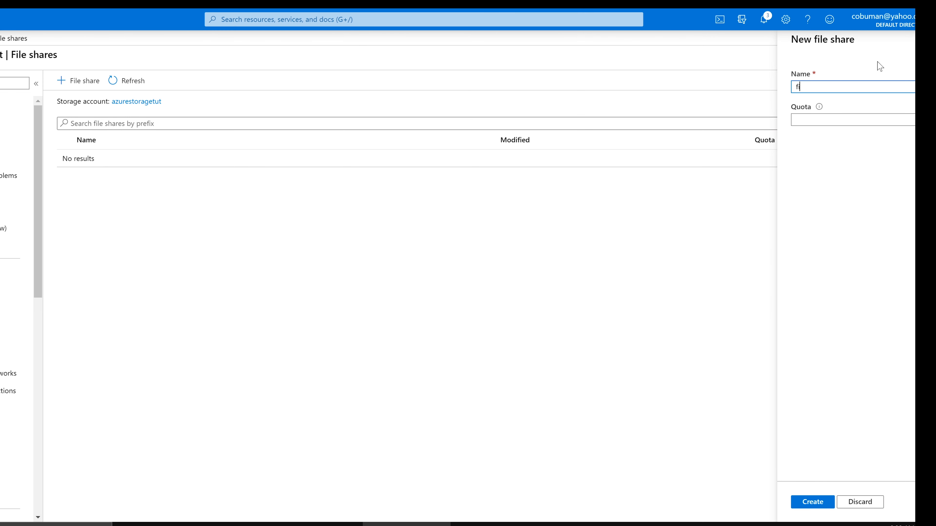
pyautogui.write('lesharedrive')
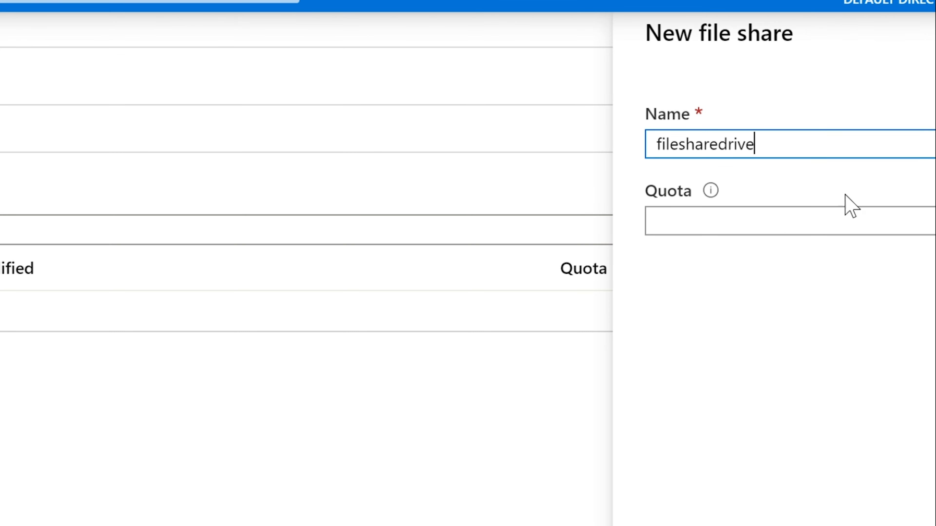
pyautogui.click(660, 221)
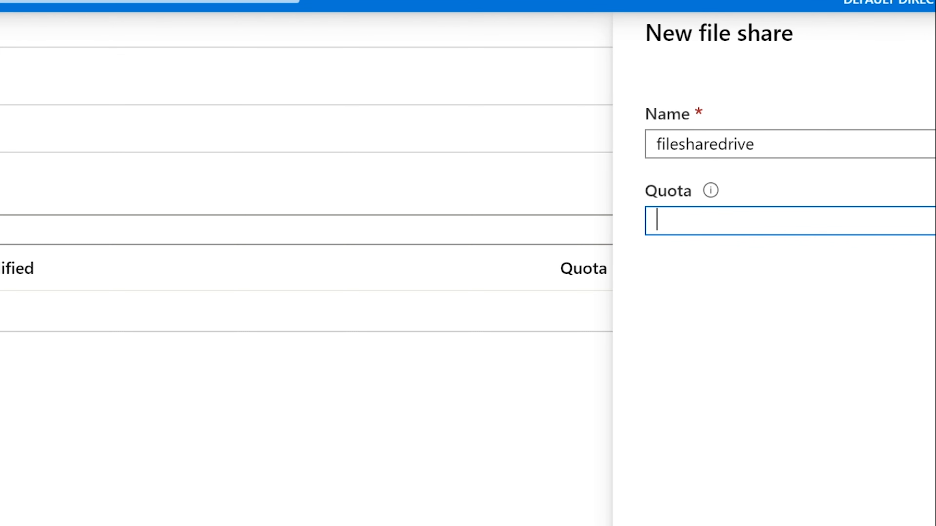
pyautogui.moveTo(709, 193)
pyautogui.write('10')
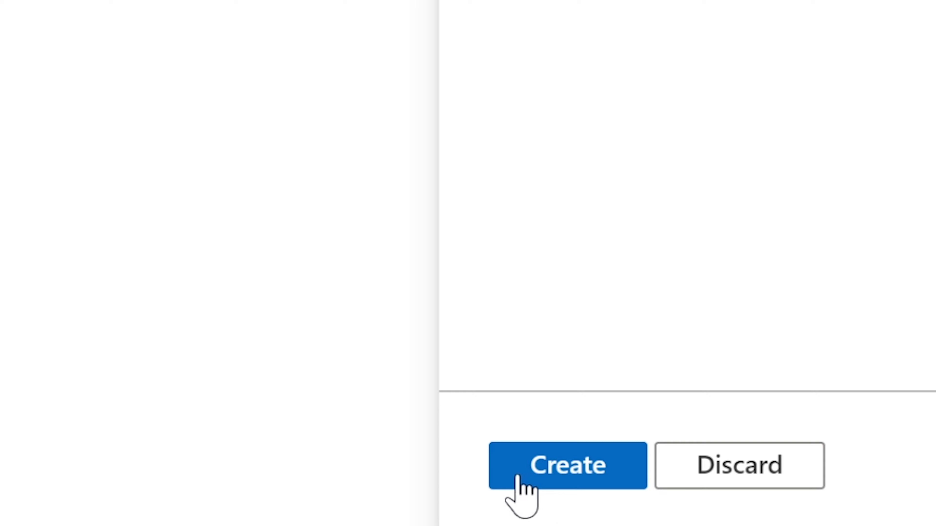
pyautogui.click(557, 471)
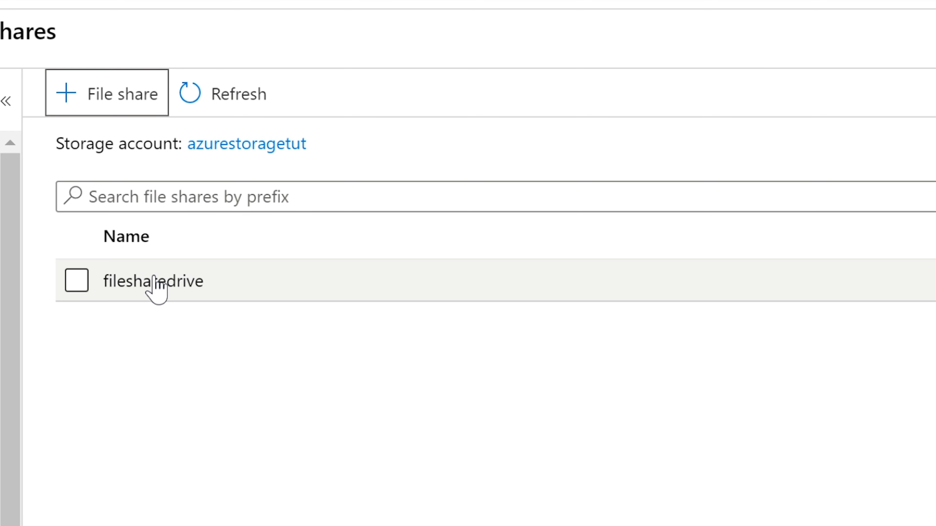
# - Open the filesharedrive file share and add a directory named userstorage
pyautogui.click(144, 287)
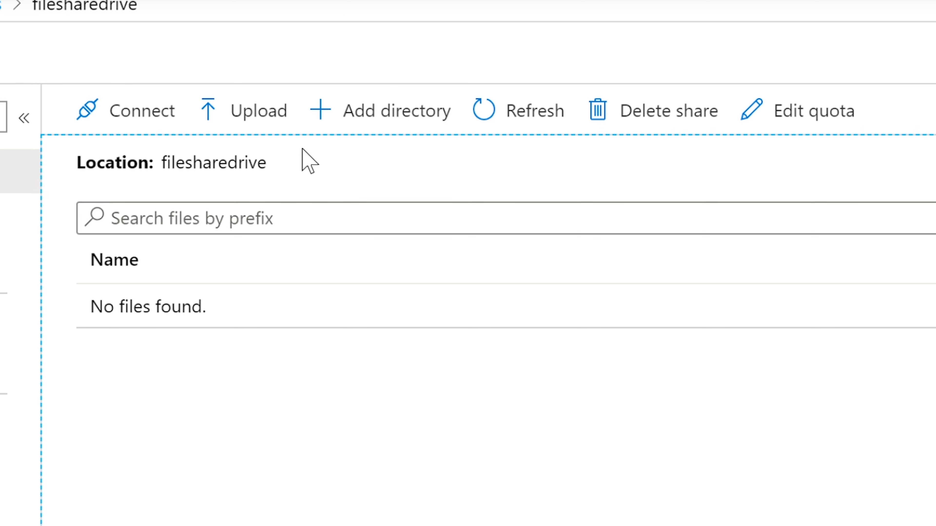
pyautogui.click(388, 121)
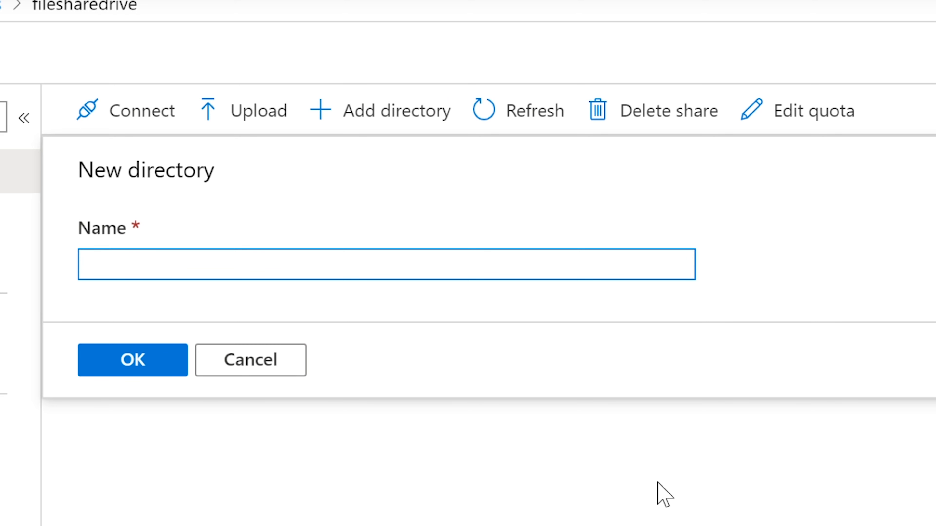
pyautogui.write('userstoa')
pyautogui.write('rg')
pyautogui.press('BackSpace')
pyautogui.press('BackSpace')
pyautogui.press('BackSpace')
pyautogui.write('ga')
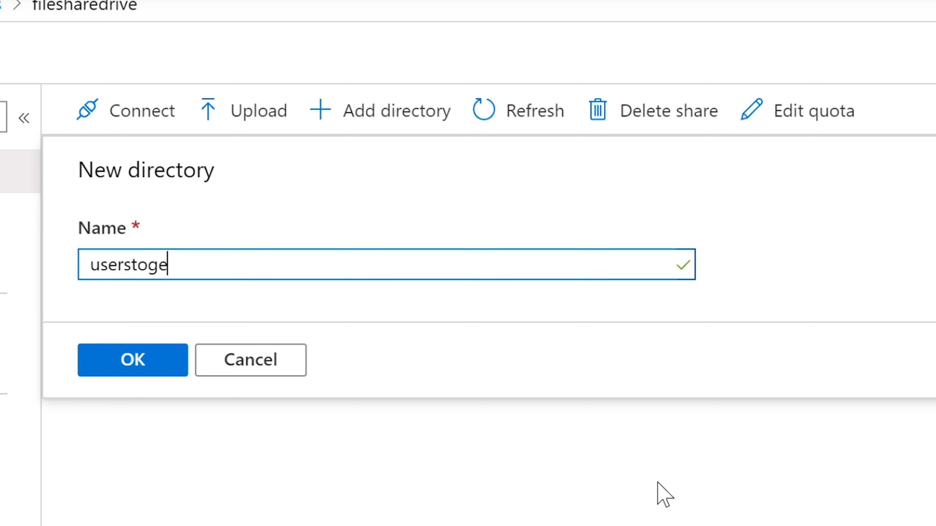
pyautogui.press('BackSpace')
pyautogui.press('BackSpace')
pyautogui.write('rage')
pyautogui.click(122, 359)
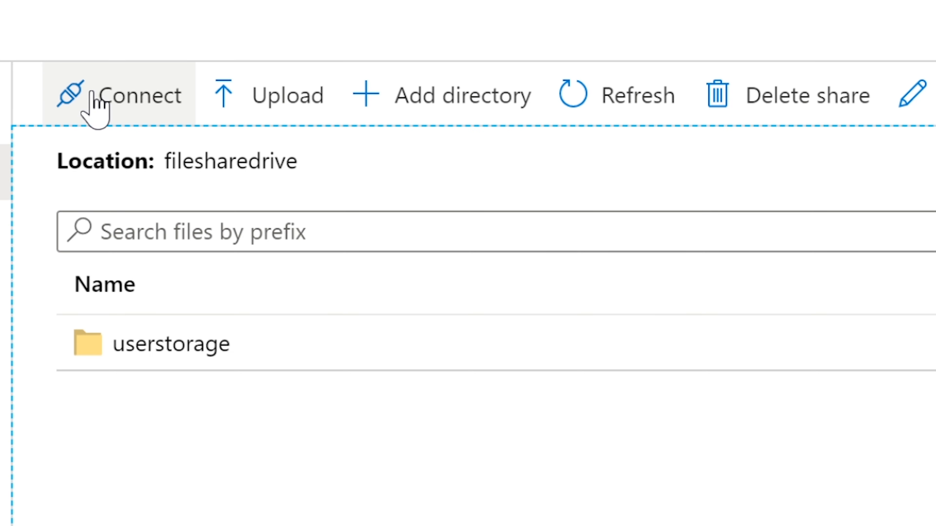
# - Open the Windows connection settings of filesharedrive, choose drive letter J and copy the PowerShell connection script
pyautogui.click(92, 94)
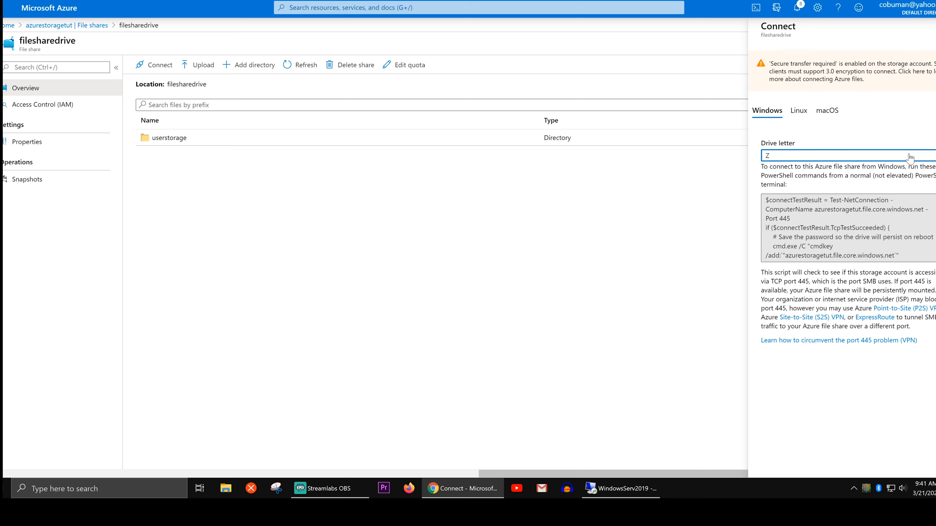
pyautogui.click(910, 157)
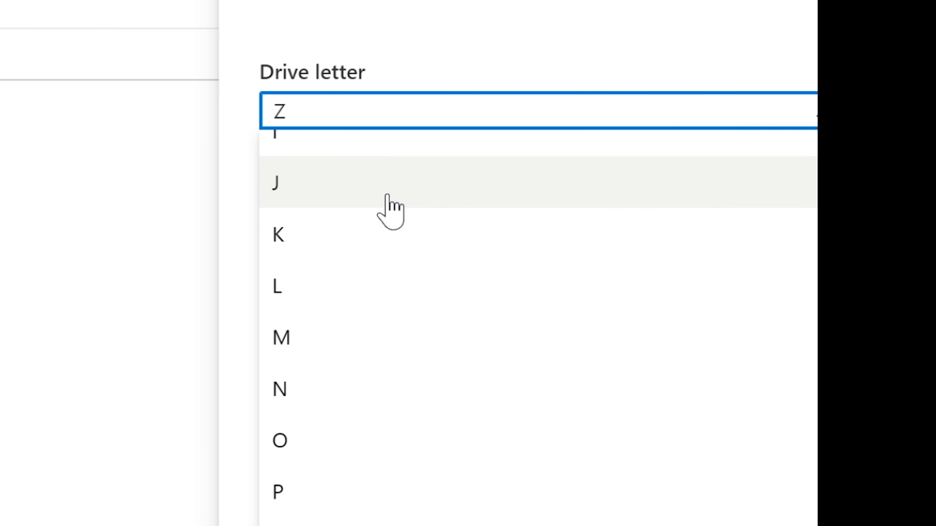
pyautogui.click(801, 185)
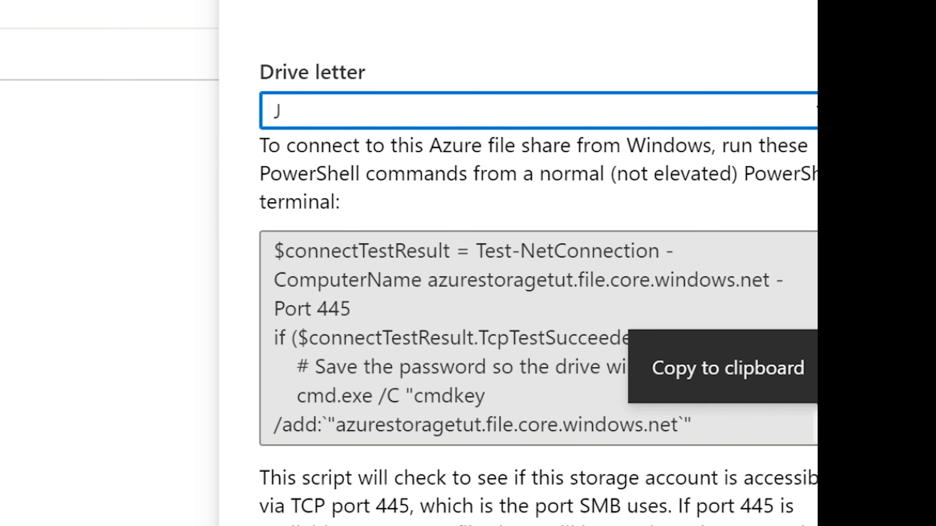
pyautogui.click(816, 426)
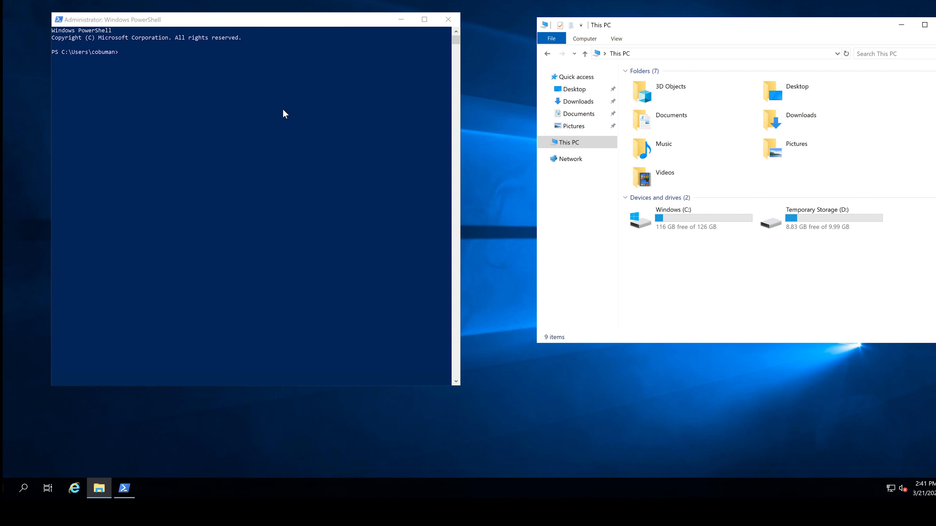
# - On the WindowsServ2019 machine, arrange PowerShell beside File Explorer and run the copied connection script containing the storage account key
pyautogui.moveTo(240, 21); pyautogui.dragTo(202, 17)
pyautogui.moveTo(769, 25); pyautogui.dragTo(710, 23)
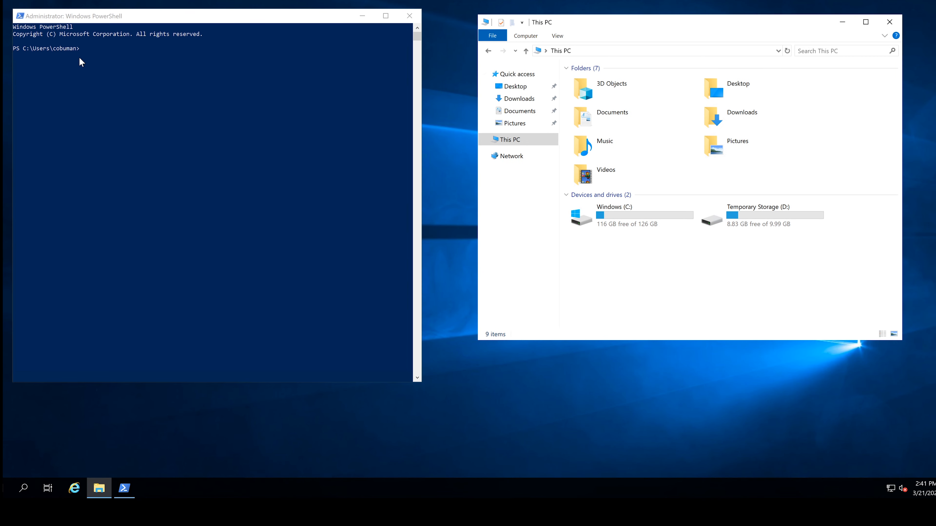
pyautogui.click(123, 20)
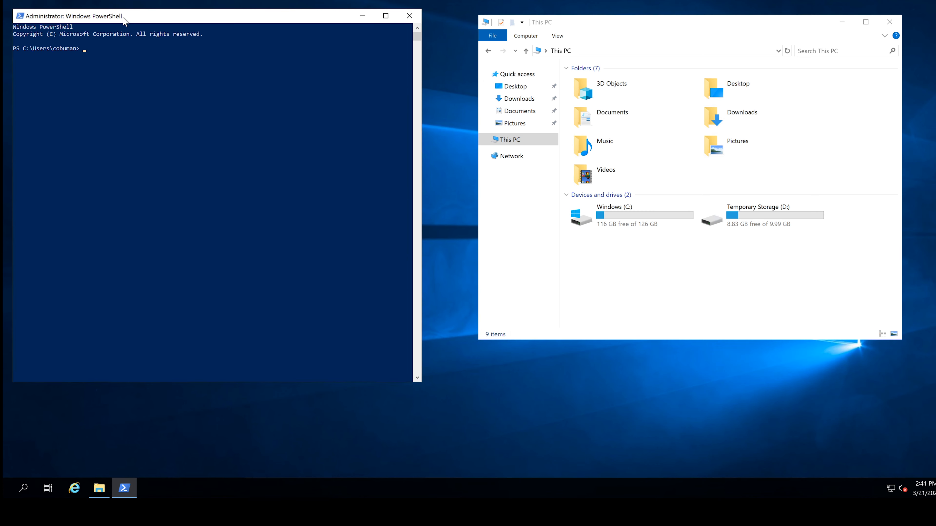
pyautogui.hotkey('ctrl', 'v')
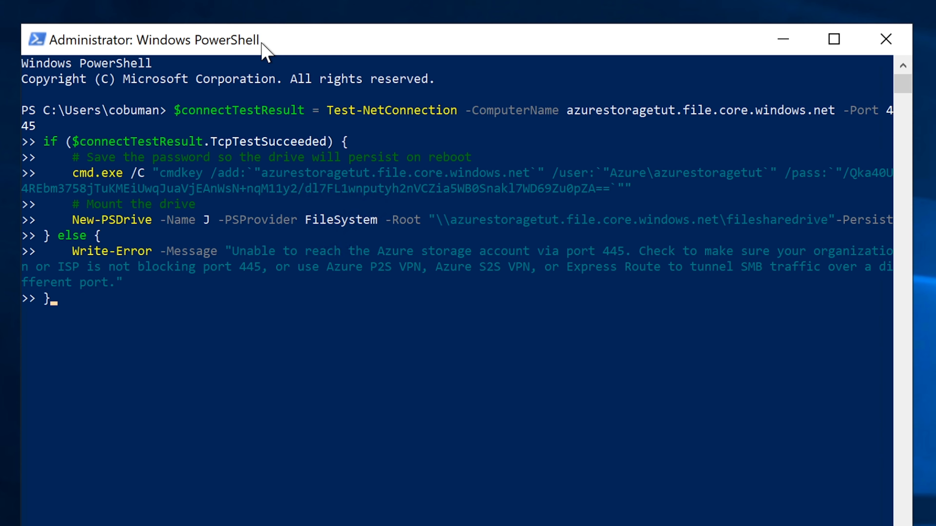
pyautogui.press('Return')
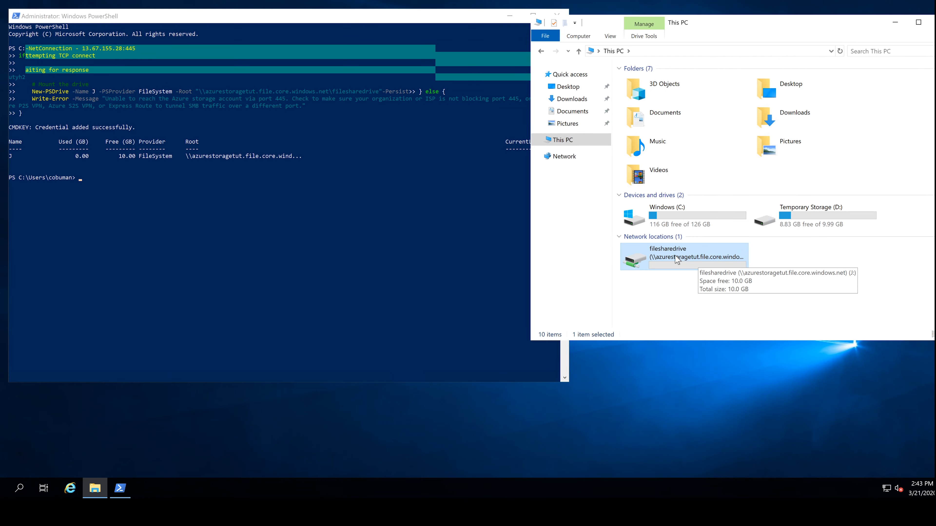
# - Open the userstorage folder on the mounted filesharedrive (J:) drive and create a text document named testdoc
pyautogui.doubleClick(676, 259)
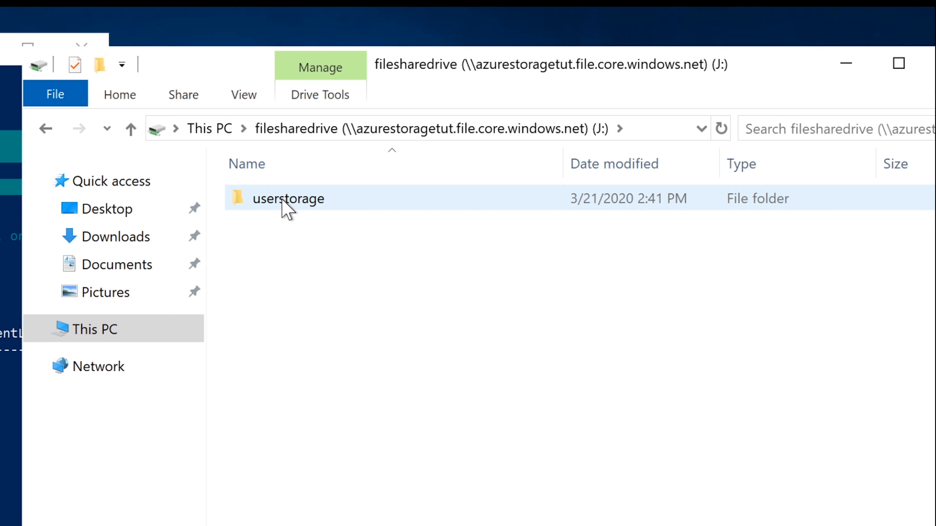
pyautogui.doubleClick(308, 204)
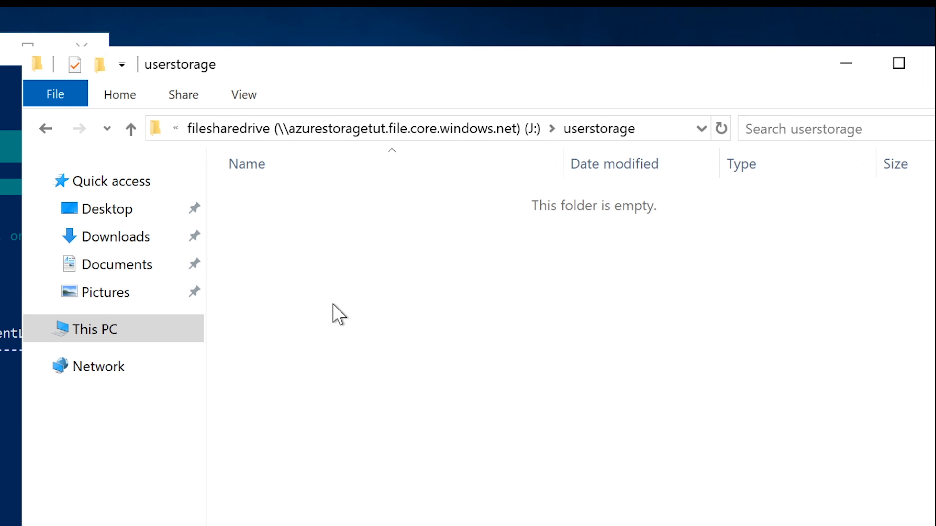
pyautogui.rightClick(334, 305)
pyautogui.moveTo(518, 524)
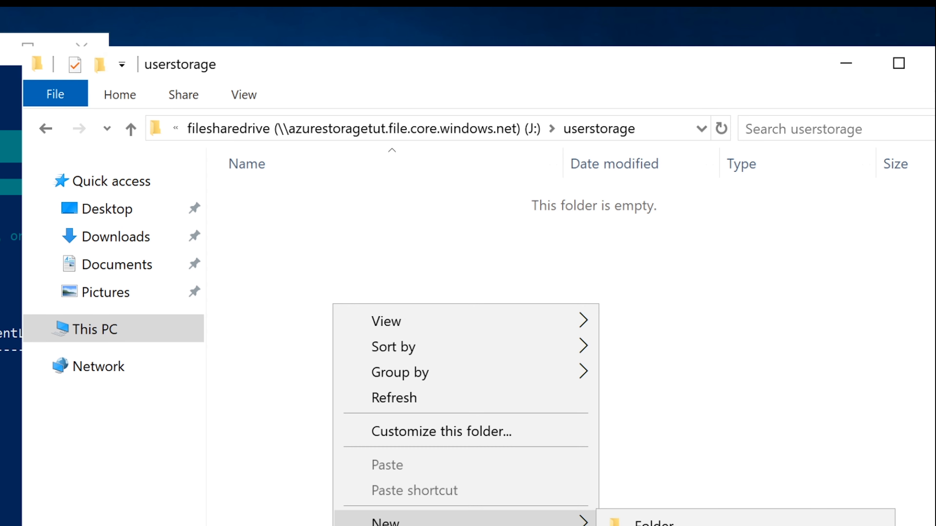
pyautogui.click(654, 523)
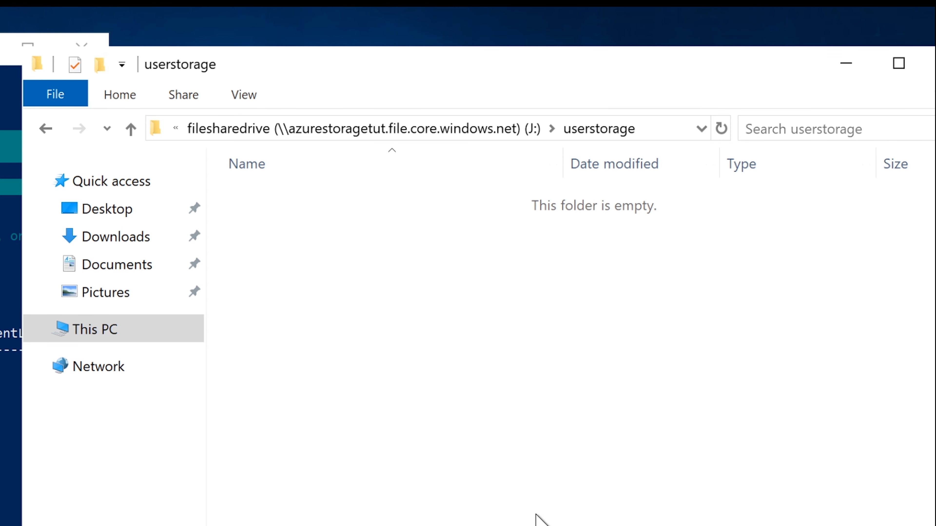
pyautogui.write('test')
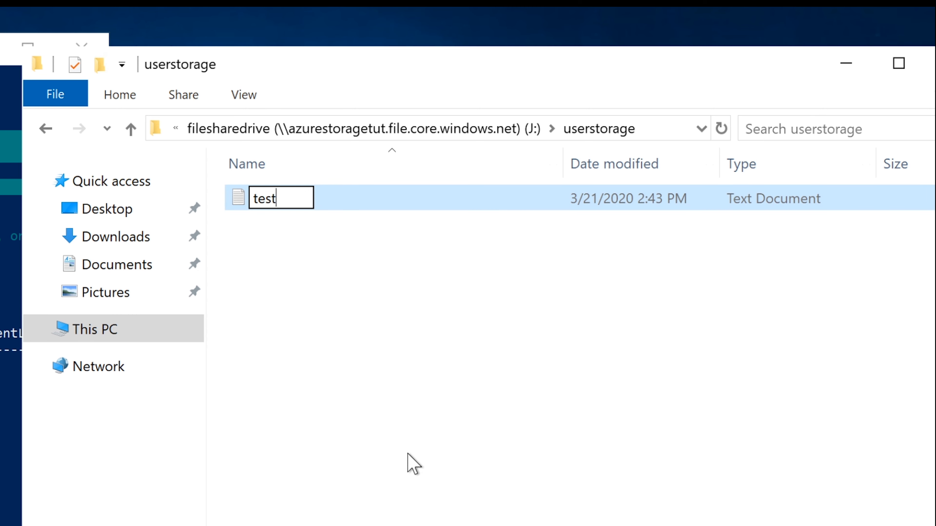
pyautogui.write('doc')
pyautogui.press('Return')
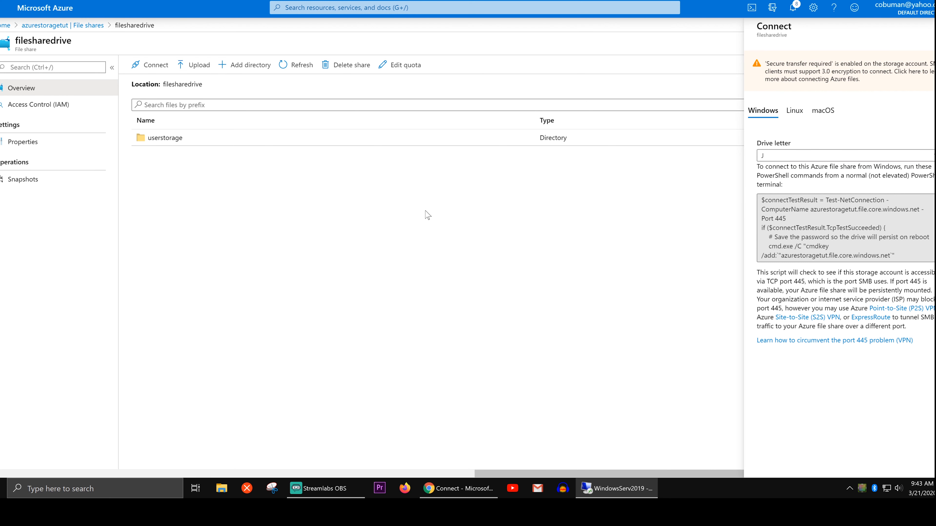
# - Switch back to the Azure portal, close the connection settings and open the userstorage directory to check its files
pyautogui.click(426, 215)
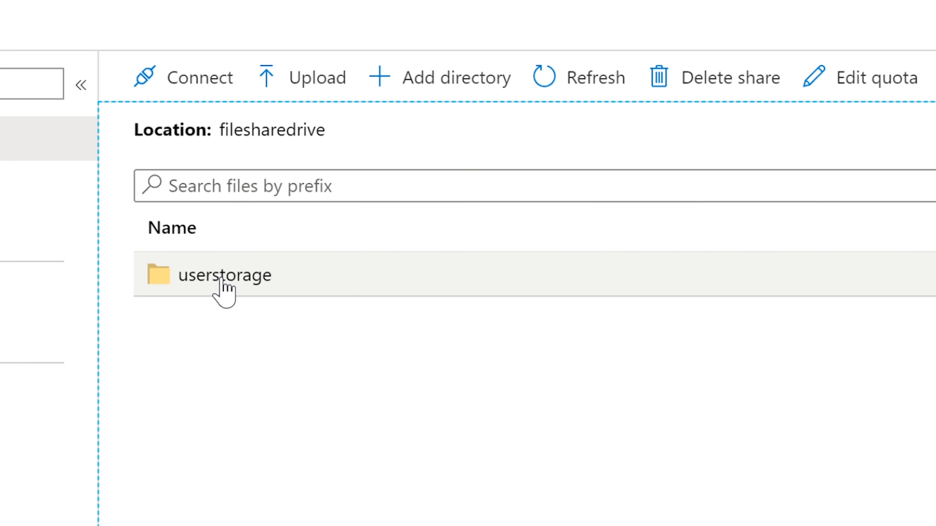
pyautogui.click(221, 281)
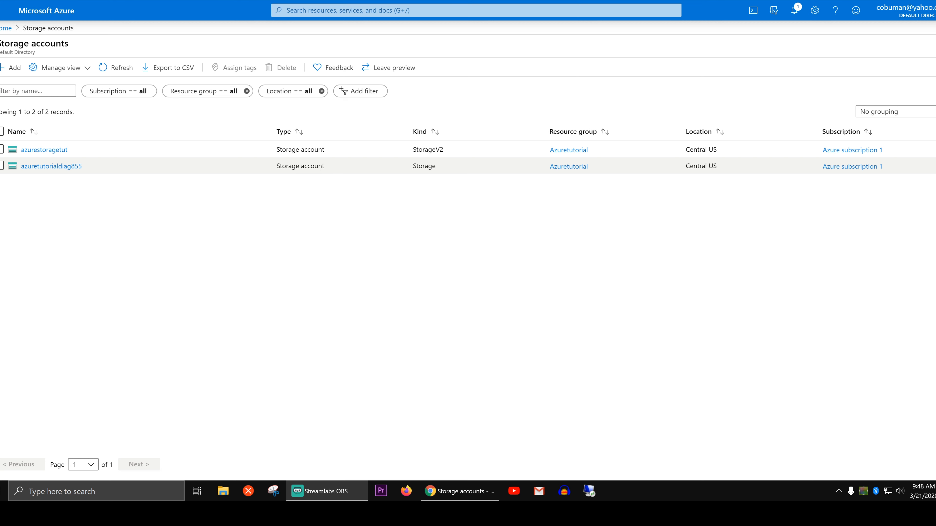
# - Open the azurestoragetut storage account's overview and examine its monitoring charts for egress, ingress, latency and requests
pyautogui.click(43, 150)
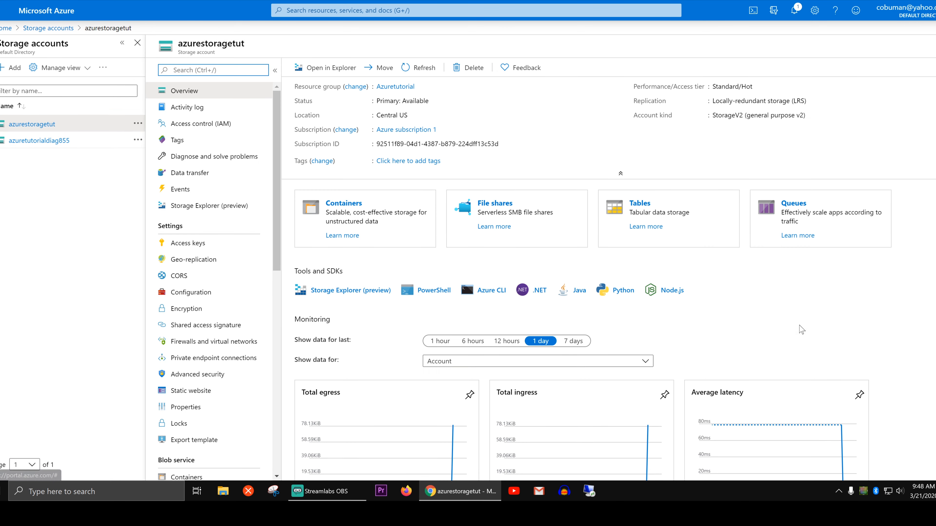
pyautogui.scroll(-3, 814, 333)
pyautogui.scroll(-3, 813, 334)
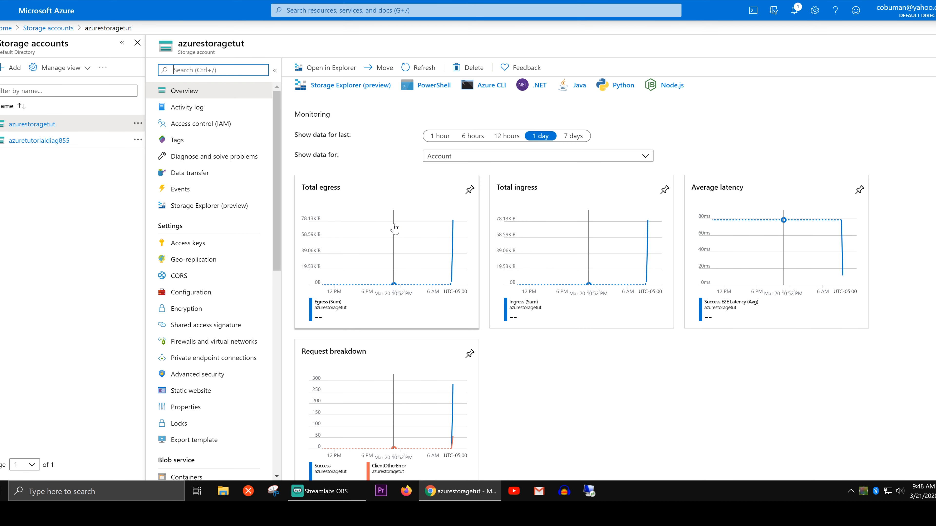
pyautogui.scroll(-2, 758, 259)
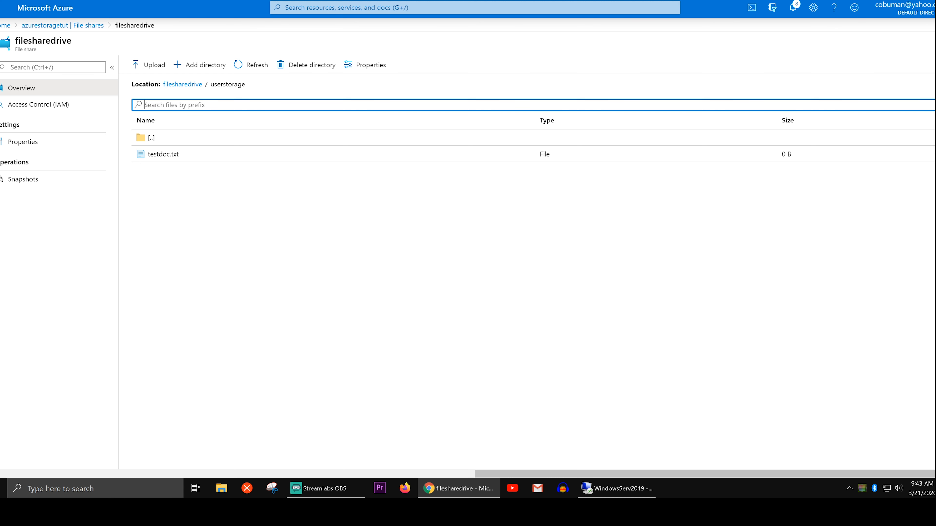
# - Return to the file shares, reopen the connection settings of filesharedrive and review the script and port 445 guidance
pyautogui.hotkey('alt', 'Left')
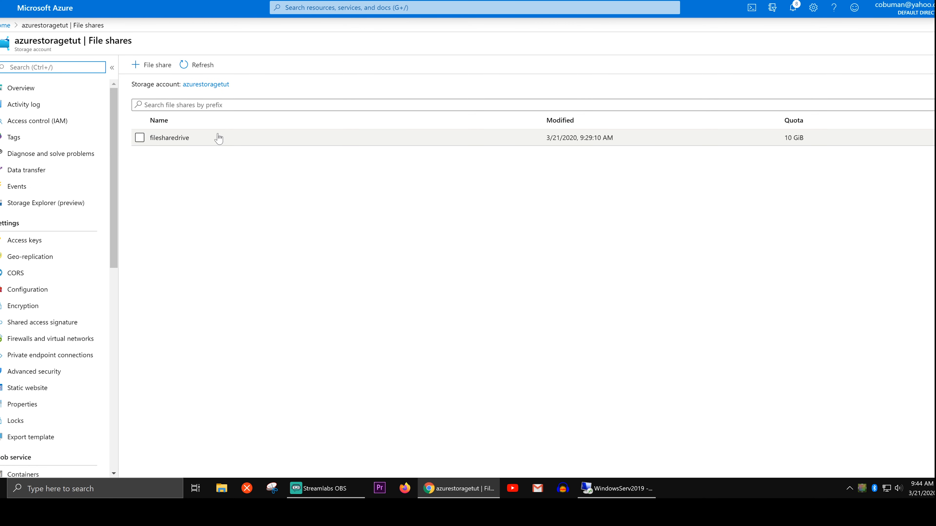
pyautogui.click(169, 137)
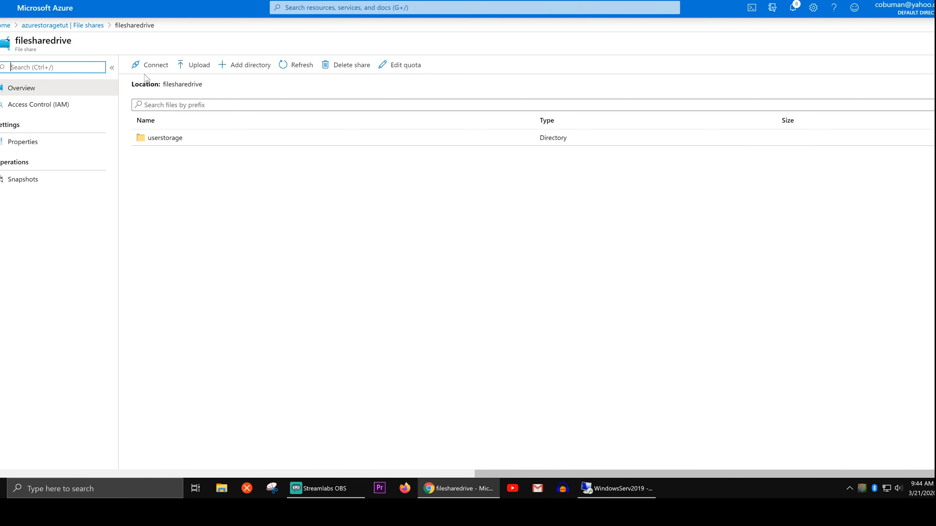
pyautogui.click(149, 65)
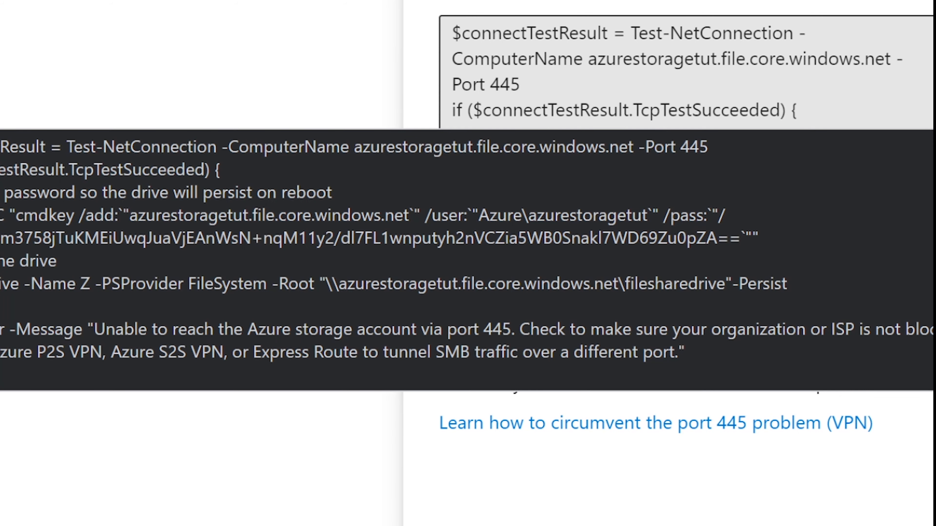
pyautogui.scroll(-1, 687, 217)
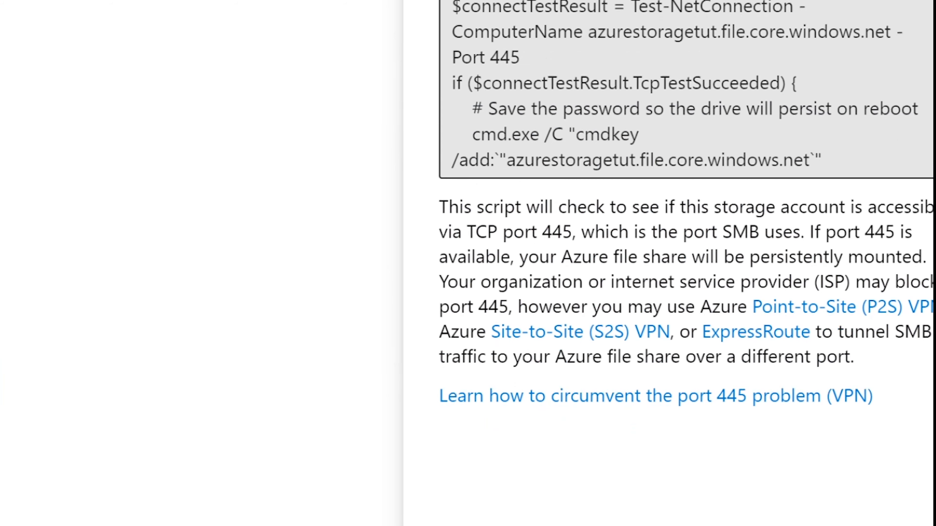